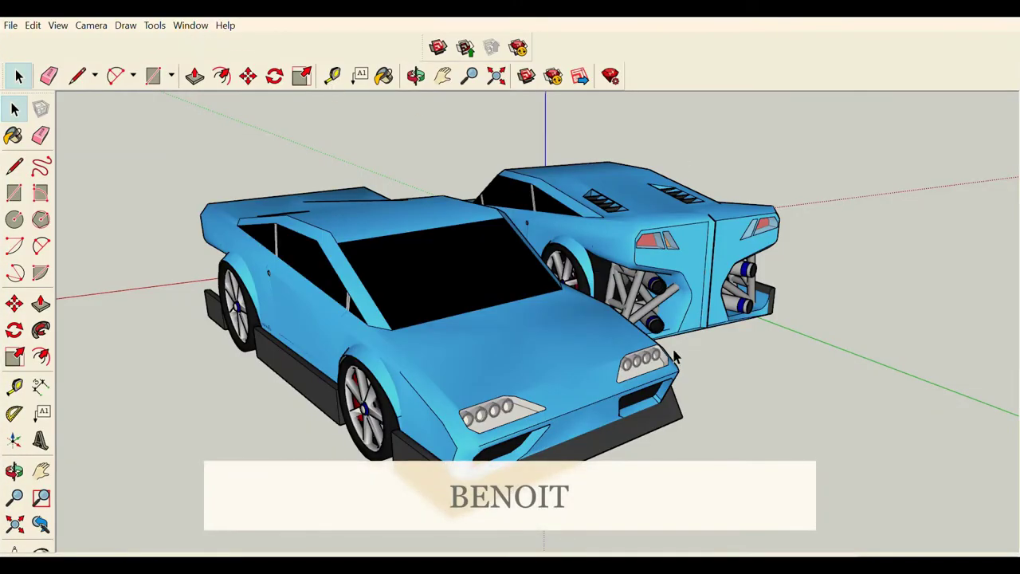
- Orbit from the front of the blue cars along their side toward the rear
{"action": "scroll", "coordinate": [451, 313], "scroll_direction": "down", "scroll_amount": 1}
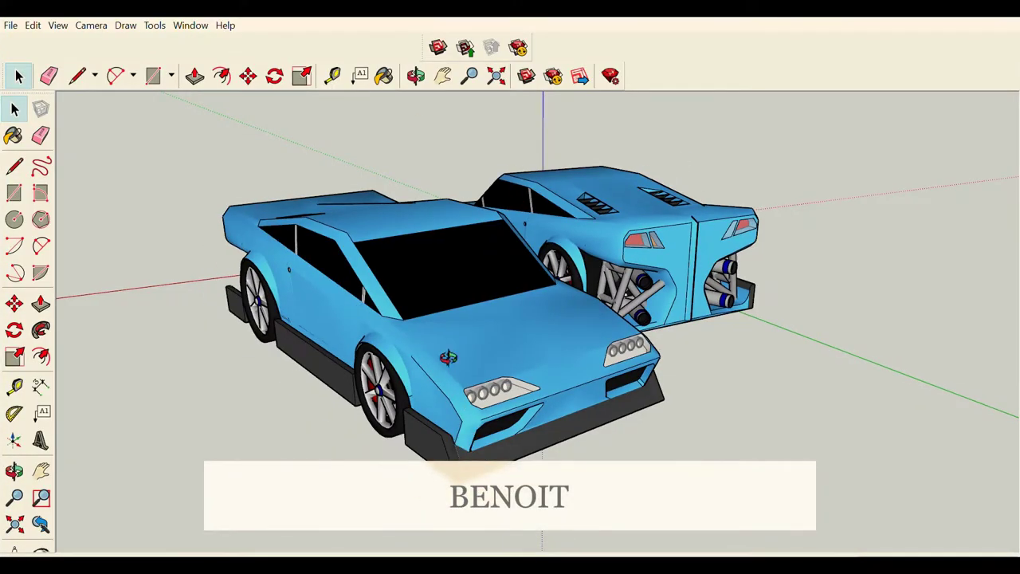
{"action": "middle_click_drag", "start_coordinate": [449, 358], "coordinate": [319, 375]}
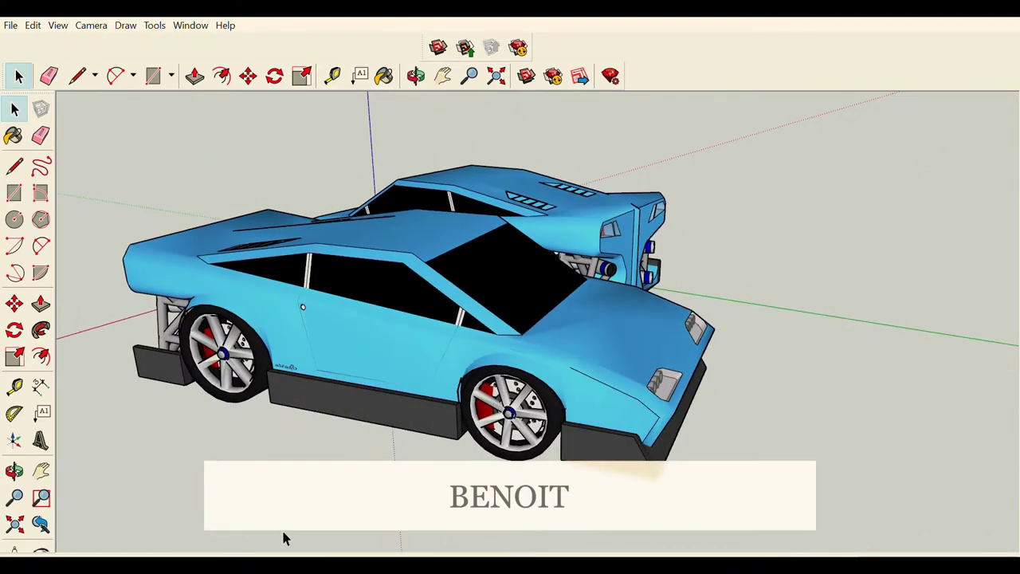
{"action": "mouse_move", "coordinate": [283, 539]}
{"action": "middle_mouse_down"}
{"action": "mouse_move", "coordinate": [478, 460]}
{"action": "mouse_move", "coordinate": [733, 492]}
{"action": "mouse_move", "coordinate": [1019, 456]}
{"action": "mouse_move", "coordinate": [956, 476]}
{"action": "mouse_move", "coordinate": [831, 481]}
{"action": "mouse_move", "coordinate": [726, 512]}
{"action": "middle_mouse_up"}
{"action": "key", "text": "space"}
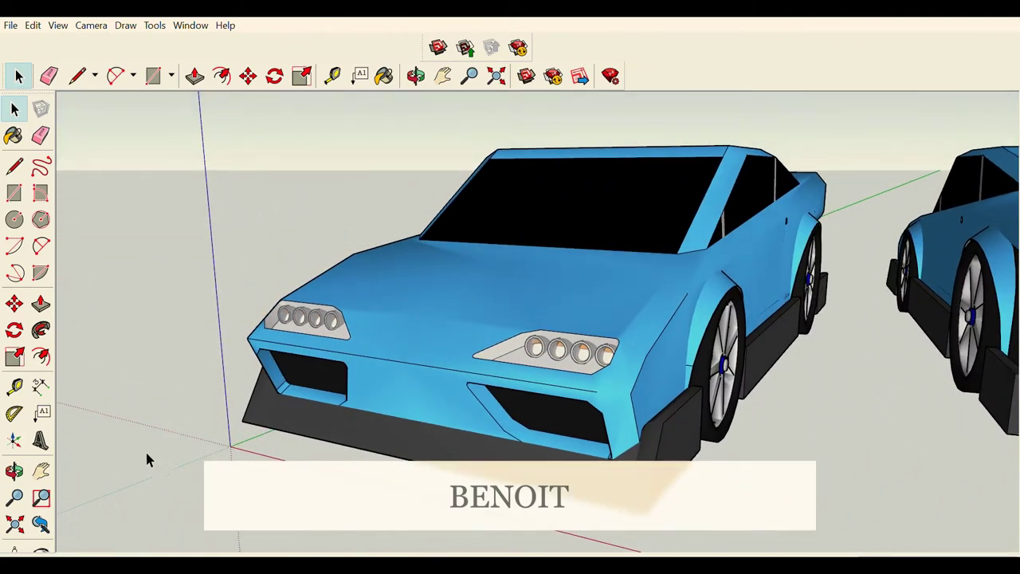
- Swing from the first car's front past the wheels to the second car's rear exhausts
{"action": "mouse_move", "coordinate": [146, 459]}
{"action": "middle_mouse_down"}
{"action": "mouse_move", "coordinate": [279, 494]}
{"action": "mouse_move", "coordinate": [478, 498]}
{"action": "mouse_move", "coordinate": [678, 495]}
{"action": "mouse_move", "coordinate": [976, 451]}
{"action": "mouse_move", "coordinate": [866, 333]}
{"action": "middle_mouse_up"}
{"action": "scroll", "coordinate": [866, 333], "scroll_direction": "up", "scroll_amount": 2}
{"action": "scroll", "coordinate": [239, 463], "scroll_direction": "up", "scroll_amount": 3}
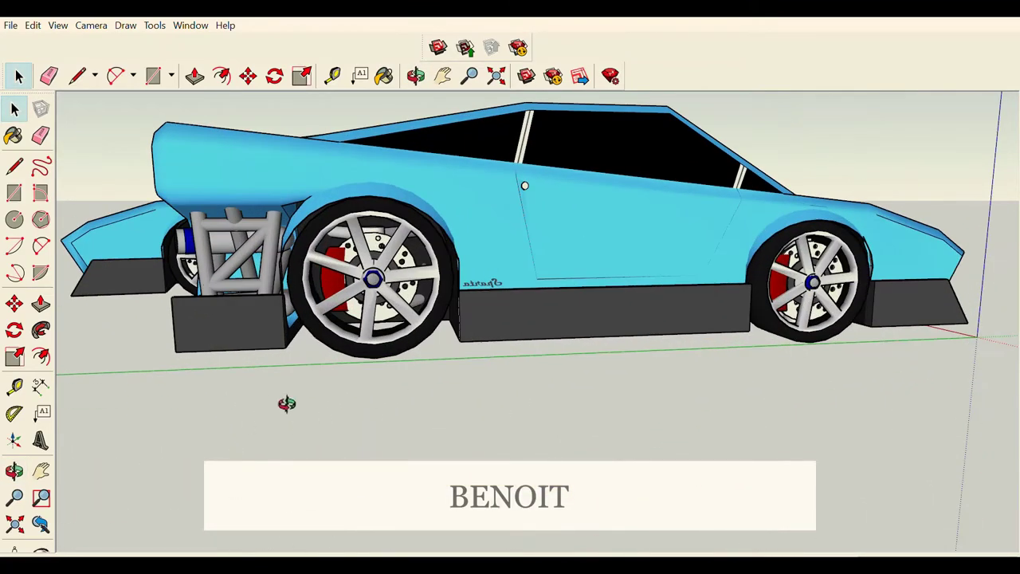
{"action": "mouse_move", "coordinate": [287, 403]}
{"action": "middle_mouse_down"}
{"action": "mouse_move", "coordinate": [704, 428]}
{"action": "mouse_move", "coordinate": [758, 405]}
{"action": "mouse_move", "coordinate": [930, 392]}
{"action": "mouse_move", "coordinate": [651, 436]}
{"action": "middle_mouse_up"}
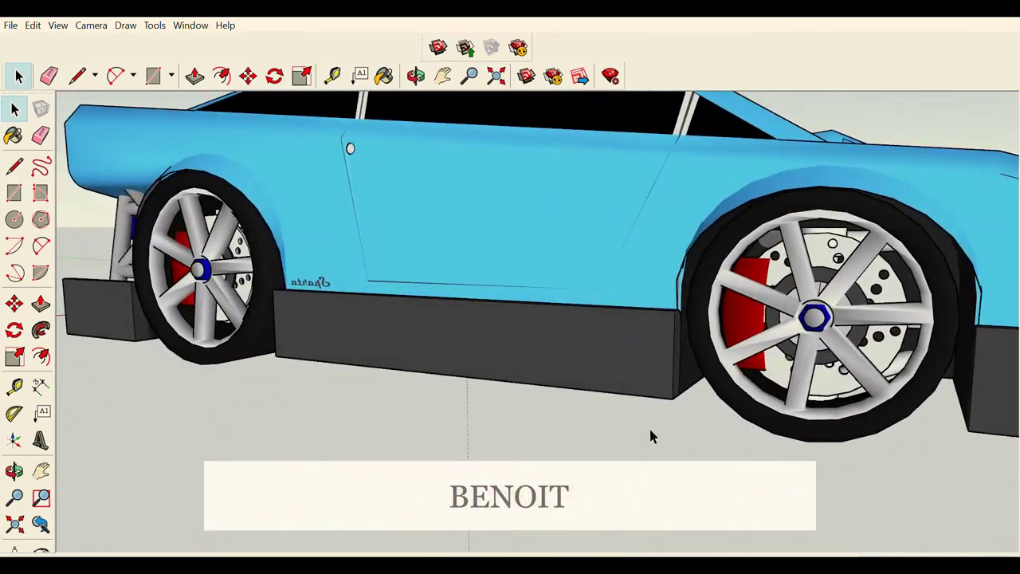
{"action": "mouse_move", "coordinate": [335, 444]}
{"action": "middle_mouse_down"}
{"action": "mouse_move", "coordinate": [531, 454]}
{"action": "mouse_move", "coordinate": [566, 462]}
{"action": "mouse_move", "coordinate": [577, 482]}
{"action": "mouse_move", "coordinate": [702, 476]}
{"action": "mouse_move", "coordinate": [792, 453]}
{"action": "middle_mouse_up"}
{"action": "key", "text": "space"}
- Zoom in for a close, angled look at the rear exhaust tube frame
{"action": "middle_click_drag", "start_coordinate": [534, 446], "coordinate": [424, 495]}
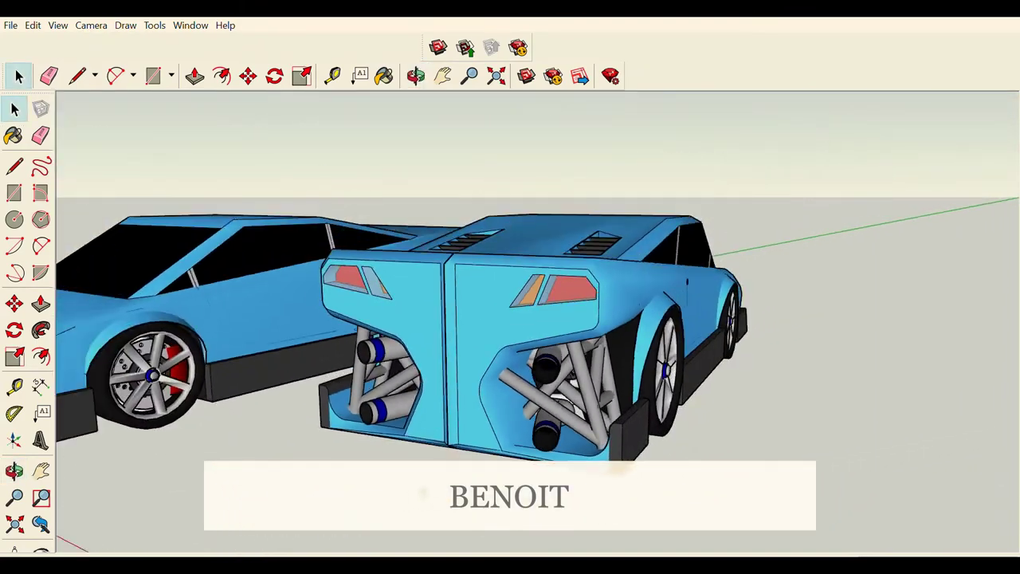
{"action": "scroll", "coordinate": [534, 447], "scroll_direction": "up", "scroll_amount": 5}
{"action": "key", "text": "o"}
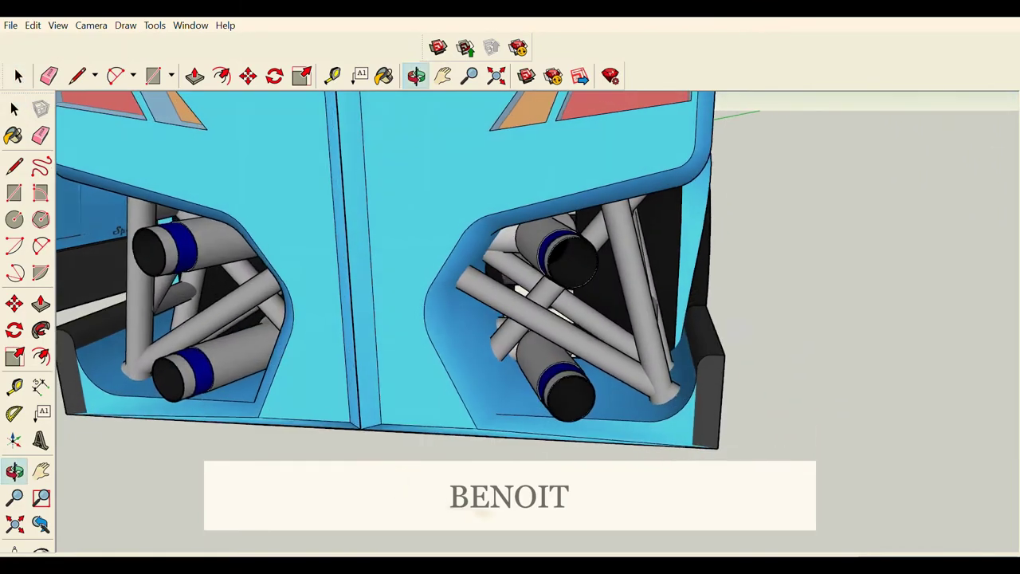
{"action": "middle_click_drag", "start_coordinate": [483, 514], "coordinate": [549, 547]}
{"action": "key", "text": "space"}
- Tilt around the exhaust frame, then zoom out to a higher rear view of the cars
{"action": "mouse_move", "coordinate": [622, 547]}
{"action": "middle_mouse_down"}
{"action": "mouse_move", "coordinate": [558, 526]}
{"action": "mouse_move", "coordinate": [414, 549]}
{"action": "middle_mouse_up"}
{"action": "scroll", "coordinate": [642, 534], "scroll_direction": "down", "scroll_amount": 3}
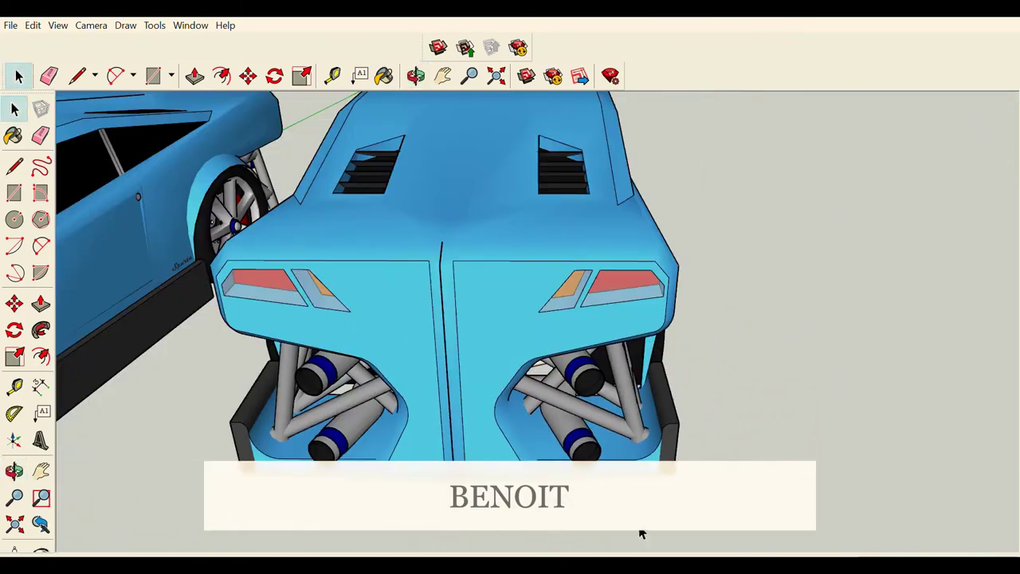
{"action": "scroll", "coordinate": [642, 535], "scroll_direction": "down", "scroll_amount": 3}
{"action": "mouse_move", "coordinate": [660, 506]}
{"action": "middle_mouse_down"}
{"action": "mouse_move", "coordinate": [180, 465]}
{"action": "mouse_move", "coordinate": [239, 470]}
{"action": "mouse_move", "coordinate": [280, 456]}
{"action": "mouse_move", "coordinate": [159, 471]}
{"action": "mouse_move", "coordinate": [85, 496]}
{"action": "middle_mouse_up"}
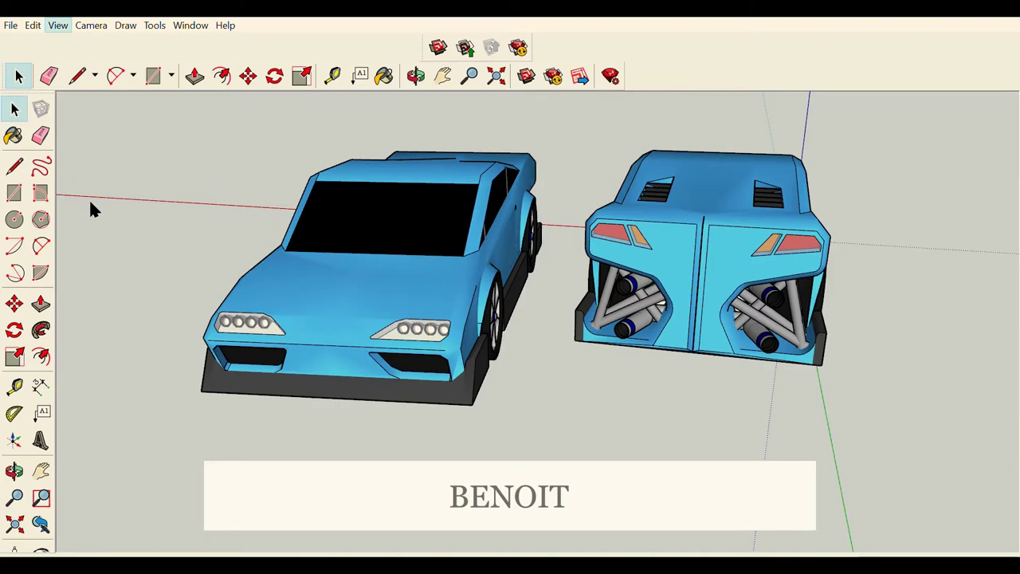
- Orbit to low side views of both cars and their rear ends
{"action": "mouse_move", "coordinate": [699, 426]}
{"action": "middle_mouse_down"}
{"action": "mouse_move", "coordinate": [474, 433]}
{"action": "mouse_move", "coordinate": [46, 401]}
{"action": "mouse_move", "coordinate": [262, 455]}
{"action": "middle_mouse_up"}
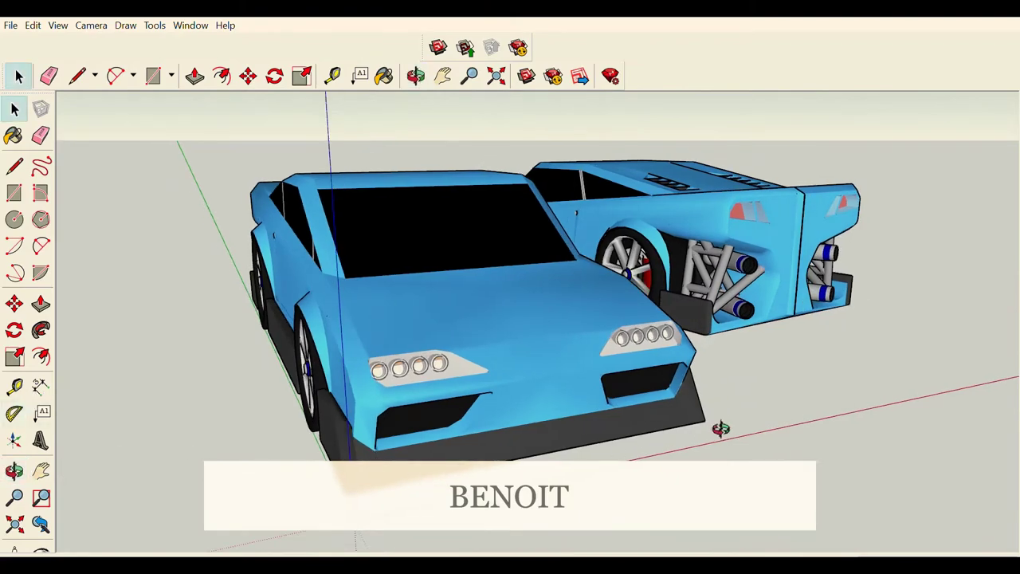
{"action": "mouse_move", "coordinate": [722, 426]}
{"action": "middle_mouse_down"}
{"action": "mouse_move", "coordinate": [496, 449]}
{"action": "mouse_move", "coordinate": [189, 429]}
{"action": "middle_mouse_up"}
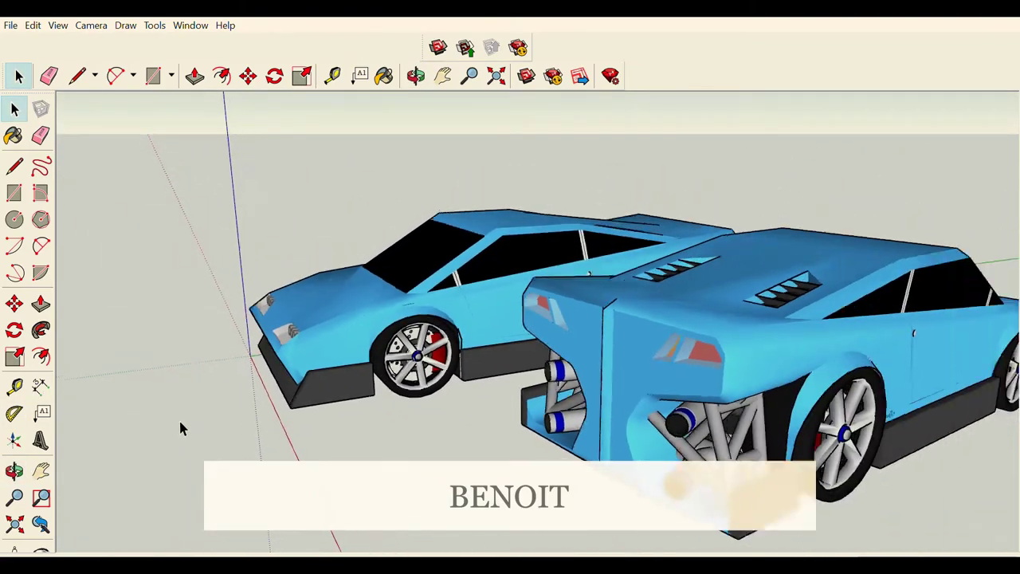
{"action": "mouse_move", "coordinate": [818, 519]}
{"action": "middle_mouse_down"}
{"action": "mouse_move", "coordinate": [998, 471]}
{"action": "mouse_move", "coordinate": [983, 431]}
{"action": "mouse_move", "coordinate": [779, 451]}
{"action": "middle_mouse_up"}
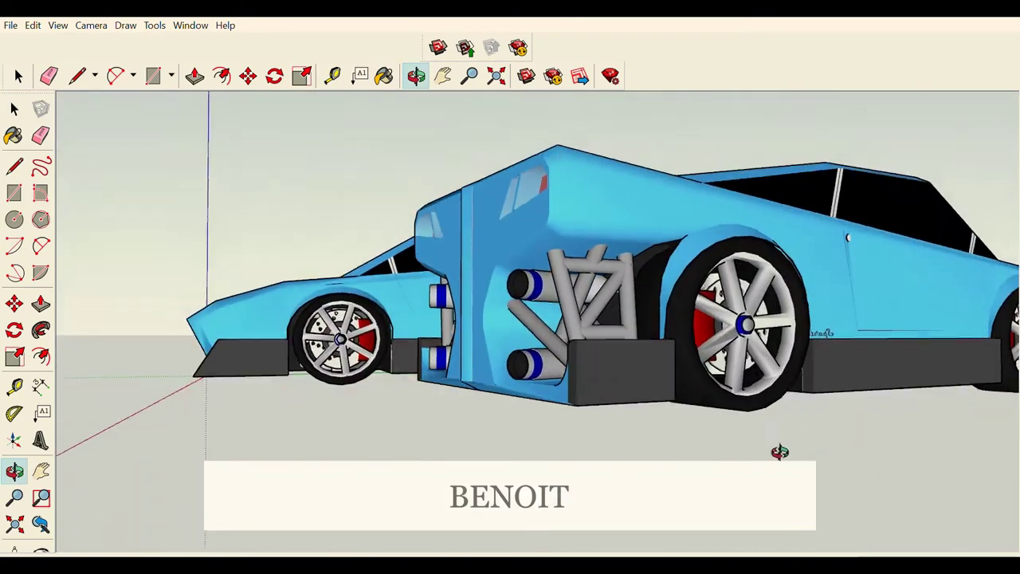
{"action": "key", "text": "space"}
- Zoom out and swing to a front three-quarter view of the car
{"action": "scroll", "coordinate": [718, 477], "scroll_direction": "down", "scroll_amount": 3}
{"action": "scroll", "coordinate": [718, 477], "scroll_direction": "down", "scroll_amount": 3}
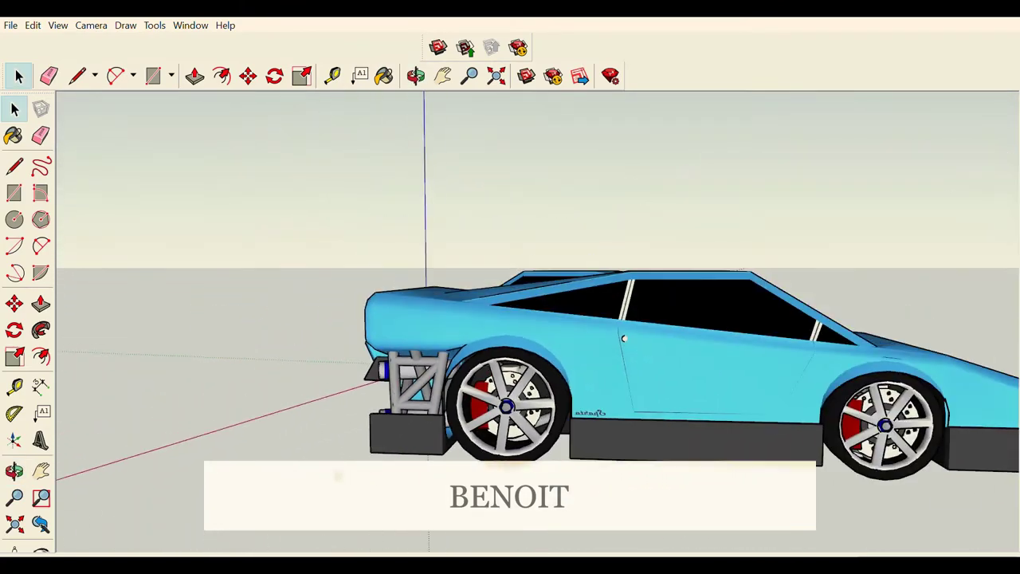
{"action": "middle_click_drag", "start_coordinate": [717, 477], "coordinate": [202, 426]}
- Jump to the Back view, then zoom and orbit to examine the car's front from high and low
{"action": "key", "text": "space"}
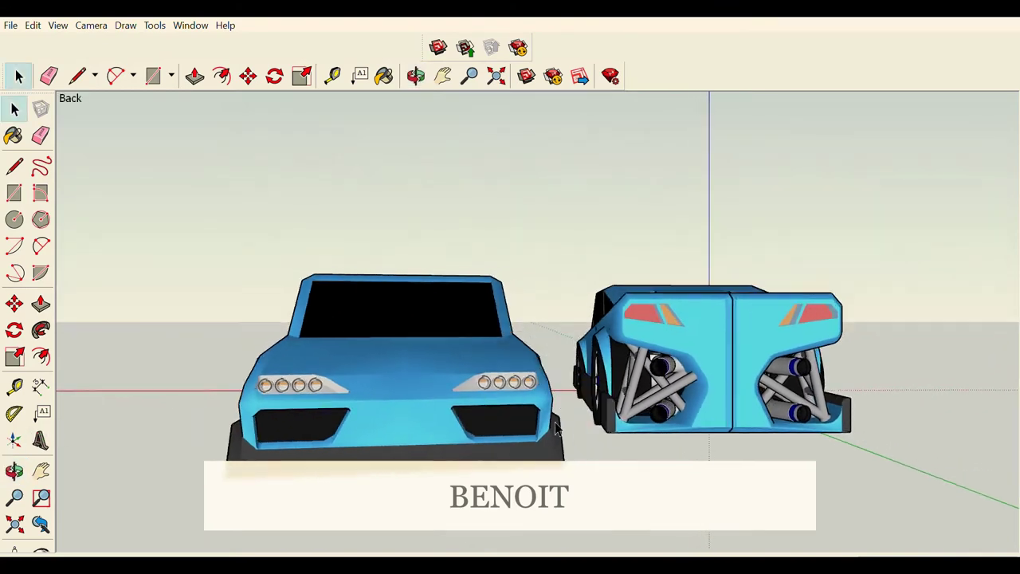
{"action": "scroll", "coordinate": [555, 275], "scroll_direction": "down", "scroll_amount": 2}
{"action": "scroll", "coordinate": [416, 431], "scroll_direction": "up", "scroll_amount": 1}
{"action": "scroll", "coordinate": [435, 351], "scroll_direction": "up", "scroll_amount": 2}
{"action": "scroll", "coordinate": [465, 337], "scroll_direction": "up", "scroll_amount": 2}
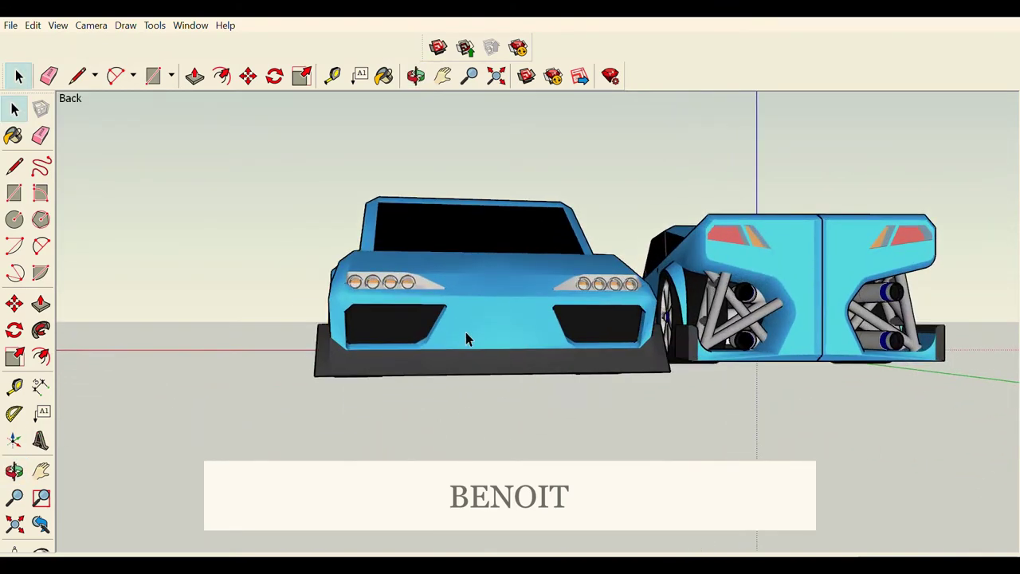
{"action": "scroll", "coordinate": [449, 348], "scroll_direction": "up", "scroll_amount": 1}
{"action": "scroll", "coordinate": [449, 348], "scroll_direction": "up", "scroll_amount": 2}
{"action": "middle_click_drag", "start_coordinate": [449, 349], "coordinate": [431, 375]}
{"action": "scroll", "coordinate": [432, 374], "scroll_direction": "down", "scroll_amount": 2}
{"action": "mouse_move", "coordinate": [351, 460]}
{"action": "middle_mouse_down"}
{"action": "mouse_move", "coordinate": [356, 496]}
{"action": "mouse_move", "coordinate": [754, 441]}
{"action": "middle_mouse_up"}
{"action": "scroll", "coordinate": [844, 409], "scroll_direction": "down", "scroll_amount": 2}
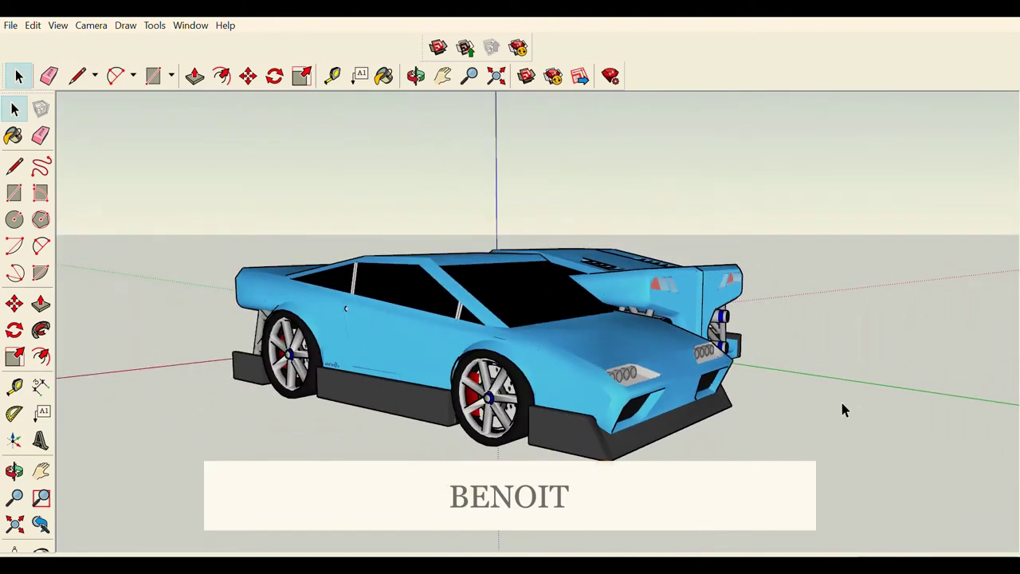
- Inspect the car from the side, then from a rear three-quarter angle
{"action": "middle_click_drag", "start_coordinate": [510, 335], "coordinate": [446, 335]}
{"action": "scroll", "coordinate": [342, 240], "scroll_direction": "up", "scroll_amount": 2}
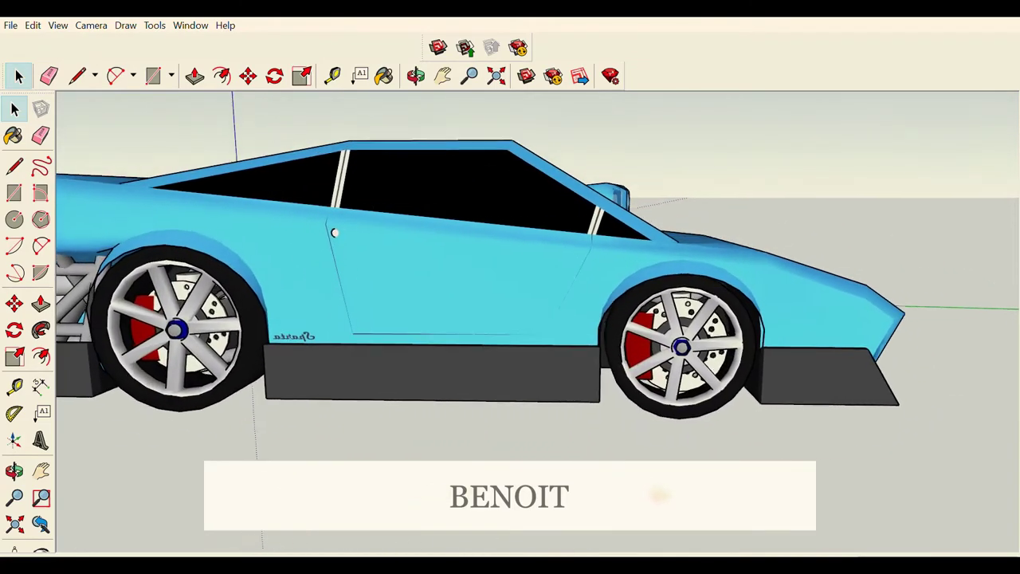
{"action": "scroll", "coordinate": [343, 240], "scroll_direction": "up", "scroll_amount": 1}
{"action": "scroll", "coordinate": [510, 319], "scroll_direction": "down", "scroll_amount": 1}
{"action": "scroll", "coordinate": [510, 319], "scroll_direction": "down", "scroll_amount": 2}
{"action": "middle_click_drag", "start_coordinate": [494, 449], "coordinate": [827, 442]}
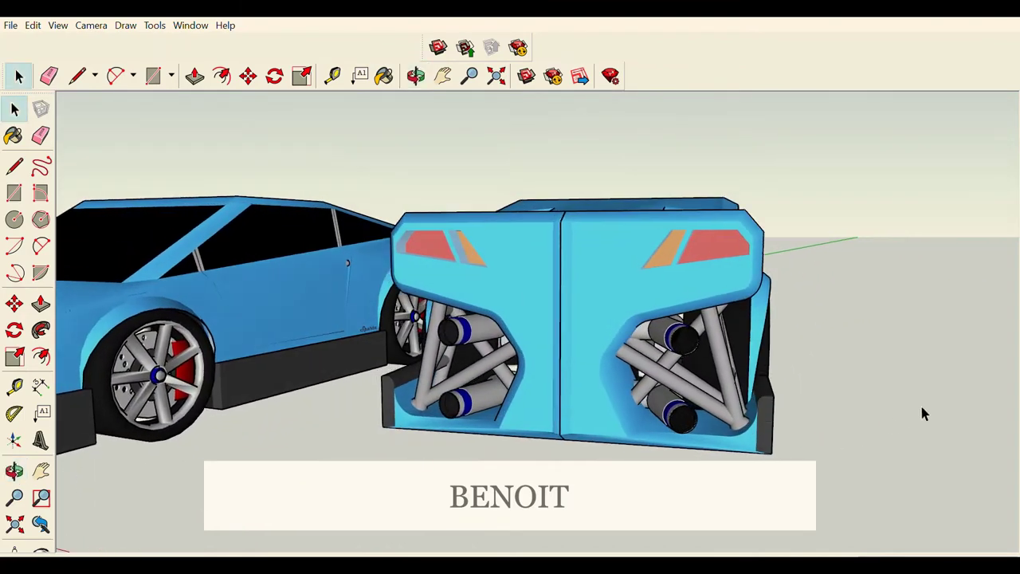
{"action": "scroll", "coordinate": [922, 412], "scroll_direction": "down", "scroll_amount": 2}
{"action": "scroll", "coordinate": [269, 422], "scroll_direction": "up", "scroll_amount": 3}
- Move to a front three-quarter view and zoom in on the front wheel and red brake
{"action": "mouse_move", "coordinate": [269, 422]}
{"action": "middle_mouse_down"}
{"action": "mouse_move", "coordinate": [752, 455]}
{"action": "mouse_move", "coordinate": [305, 421]}
{"action": "mouse_move", "coordinate": [603, 434]}
{"action": "mouse_move", "coordinate": [792, 426]}
{"action": "middle_mouse_up"}
{"action": "scroll", "coordinate": [603, 434], "scroll_direction": "down", "scroll_amount": 2}
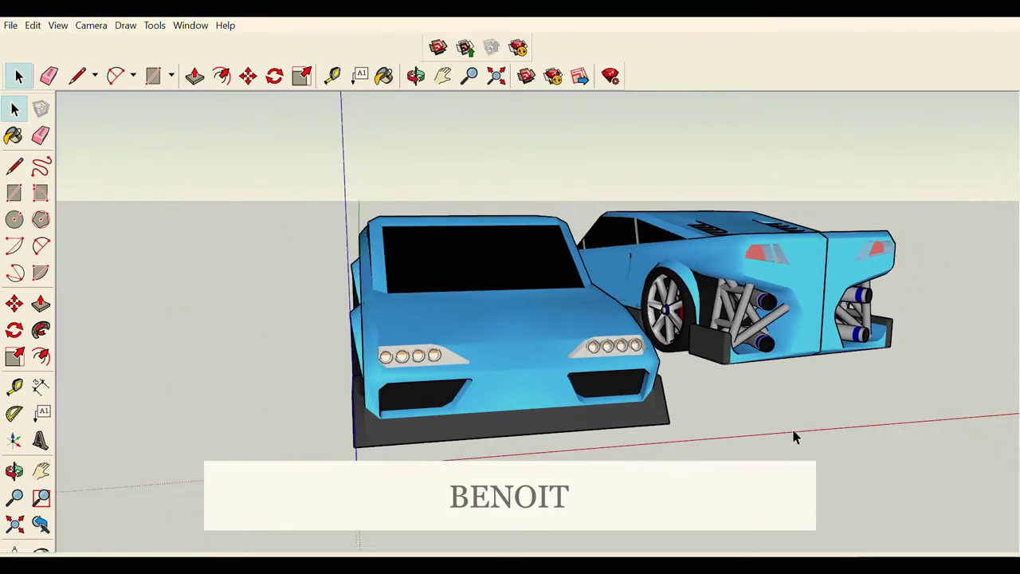
{"action": "scroll", "coordinate": [792, 426], "scroll_direction": "down", "scroll_amount": 2}
{"action": "scroll", "coordinate": [378, 428], "scroll_direction": "up", "scroll_amount": 2}
{"action": "middle_click_drag", "start_coordinate": [364, 391], "coordinate": [752, 393]}
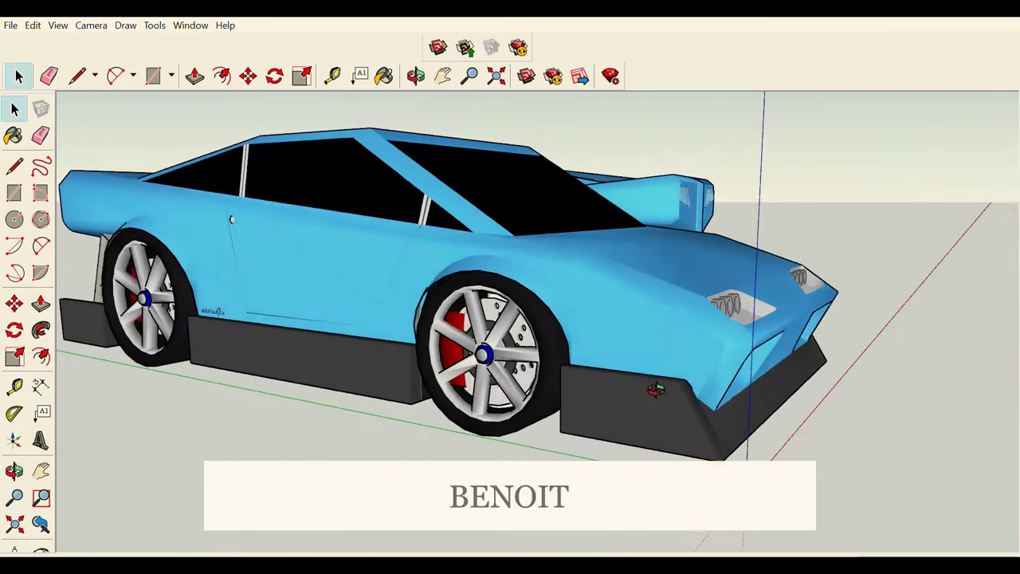
{"action": "scroll", "coordinate": [752, 393], "scroll_direction": "up", "scroll_amount": 1}
{"action": "scroll", "coordinate": [752, 393], "scroll_direction": "down", "scroll_amount": 3}
{"action": "scroll", "coordinate": [718, 406], "scroll_direction": "down", "scroll_amount": 1}
{"action": "scroll", "coordinate": [316, 410], "scroll_direction": "up", "scroll_amount": 3}
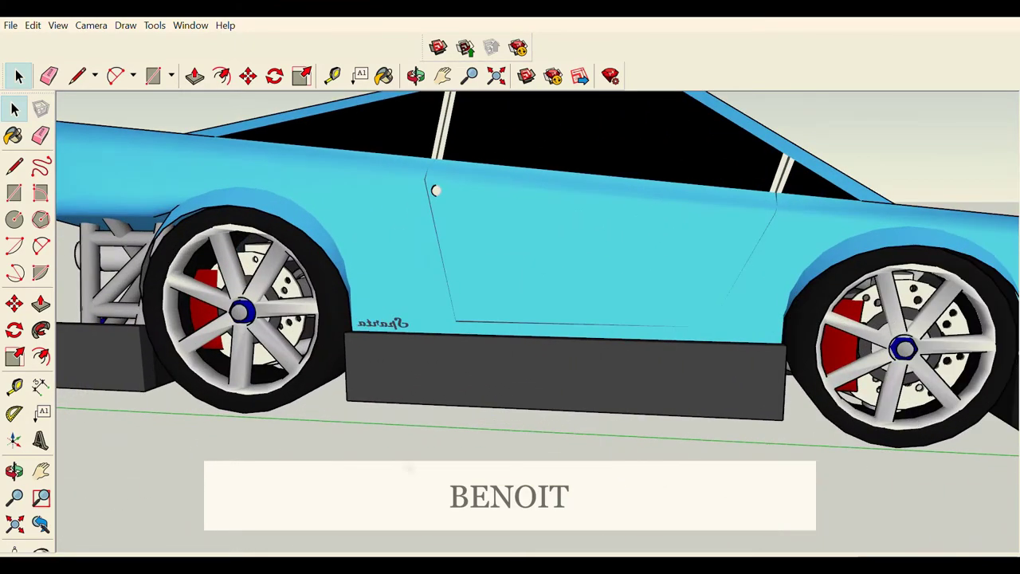
{"action": "scroll", "coordinate": [332, 484], "scroll_direction": "down", "scroll_amount": 1}
- View both exhaust frames from behind, then pull back to a distant side-on view
{"action": "middle_click_drag", "start_coordinate": [331, 484], "coordinate": [564, 301]}
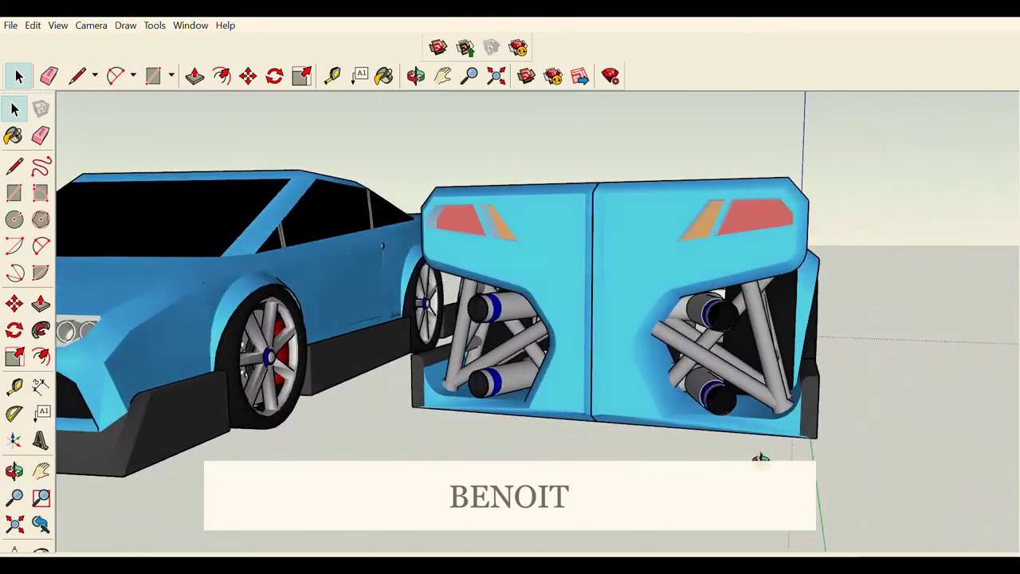
{"action": "scroll", "coordinate": [815, 452], "scroll_direction": "down", "scroll_amount": 2}
{"action": "mouse_move", "coordinate": [815, 451]}
{"action": "middle_mouse_down"}
{"action": "mouse_move", "coordinate": [620, 361]}
{"action": "mouse_move", "coordinate": [337, 446]}
{"action": "mouse_move", "coordinate": [334, 404]}
{"action": "mouse_move", "coordinate": [439, 419]}
{"action": "mouse_move", "coordinate": [418, 429]}
{"action": "middle_mouse_up"}
{"action": "scroll", "coordinate": [418, 429], "scroll_direction": "down", "scroll_amount": 2}
{"action": "scroll", "coordinate": [353, 442], "scroll_direction": "down", "scroll_amount": 2}
- Circle from above to a close rear three-quarter view, then back out to the cars' front three-quarter angle
{"action": "scroll", "coordinate": [328, 441], "scroll_direction": "down", "scroll_amount": 2}
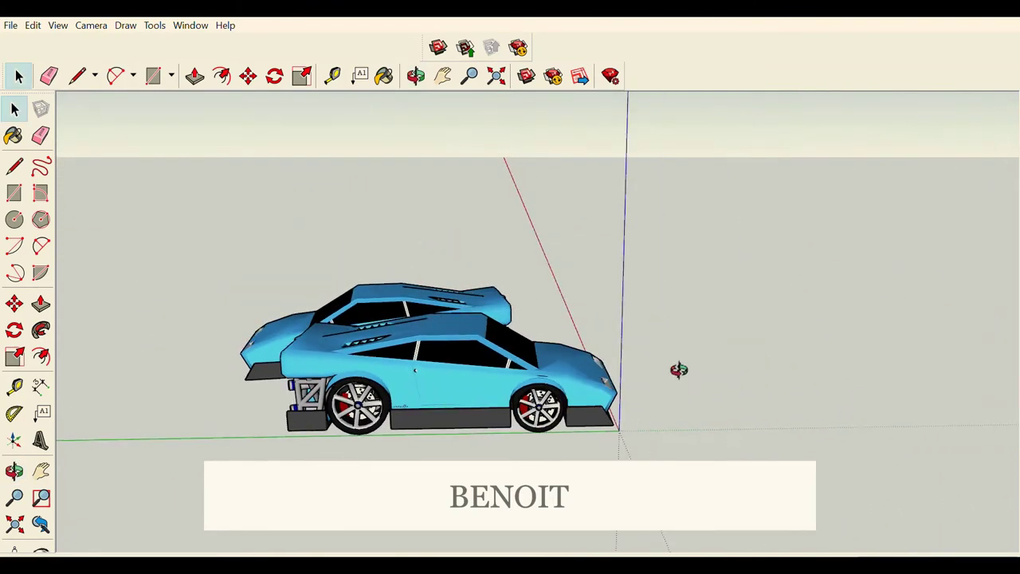
{"action": "mouse_move", "coordinate": [677, 367]}
{"action": "middle_mouse_down"}
{"action": "mouse_move", "coordinate": [299, 357]}
{"action": "mouse_move", "coordinate": [225, 385]}
{"action": "middle_mouse_up"}
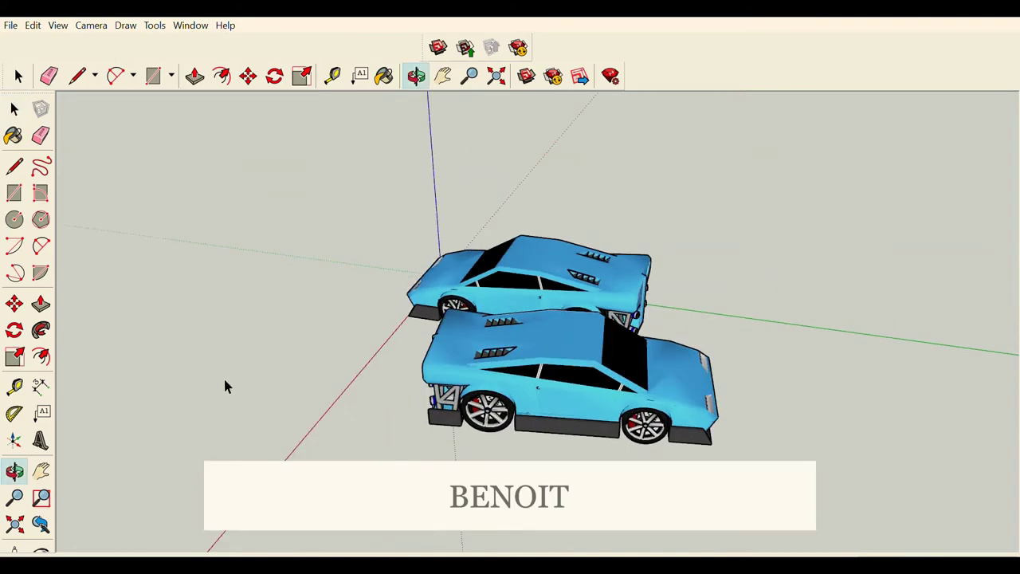
{"action": "scroll", "coordinate": [542, 379], "scroll_direction": "up", "scroll_amount": 3}
{"action": "mouse_move", "coordinate": [521, 387]}
{"action": "middle_mouse_down"}
{"action": "mouse_move", "coordinate": [547, 401]}
{"action": "mouse_move", "coordinate": [782, 355]}
{"action": "mouse_move", "coordinate": [558, 375]}
{"action": "mouse_move", "coordinate": [558, 358]}
{"action": "mouse_move", "coordinate": [786, 319]}
{"action": "mouse_move", "coordinate": [844, 324]}
{"action": "middle_mouse_up"}
{"action": "scroll", "coordinate": [543, 378], "scroll_direction": "down", "scroll_amount": 2}
{"action": "scroll", "coordinate": [513, 381], "scroll_direction": "down", "scroll_amount": 1}
{"action": "key", "text": "space"}
{"action": "scroll", "coordinate": [743, 372], "scroll_direction": "up", "scroll_amount": 2}
{"action": "mouse_move", "coordinate": [743, 371]}
{"action": "middle_mouse_down"}
{"action": "mouse_move", "coordinate": [721, 402]}
{"action": "mouse_move", "coordinate": [684, 423]}
{"action": "mouse_move", "coordinate": [696, 435]}
{"action": "mouse_move", "coordinate": [649, 371]}
{"action": "middle_mouse_up"}
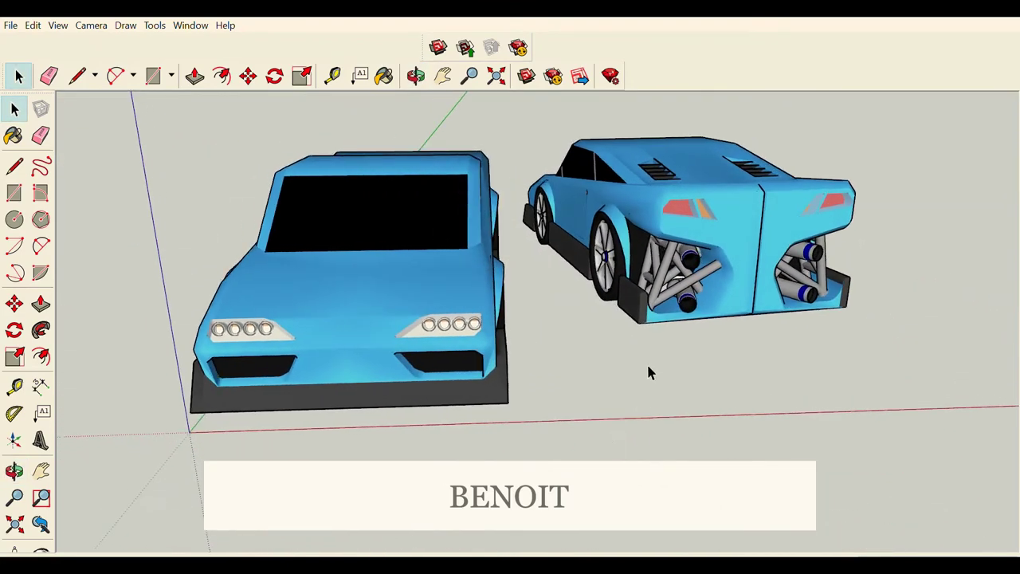